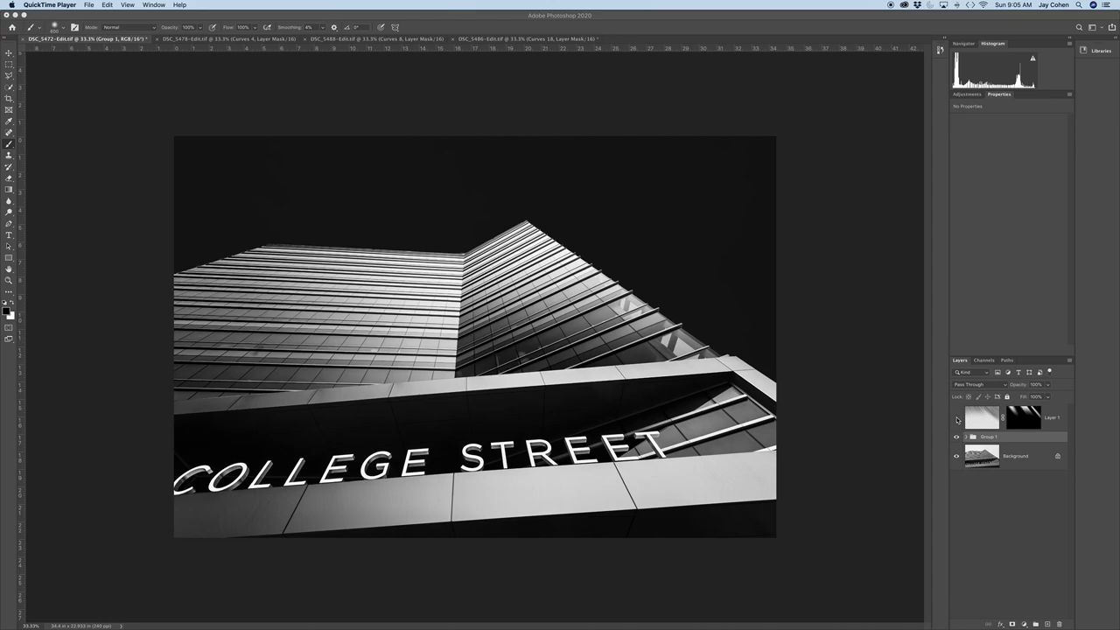
# Preview the light-ray layer, load the 'sky' channel as a selection, and add an empty Layer 2.
pyautogui.click(957, 419)
pyautogui.click(956, 419)
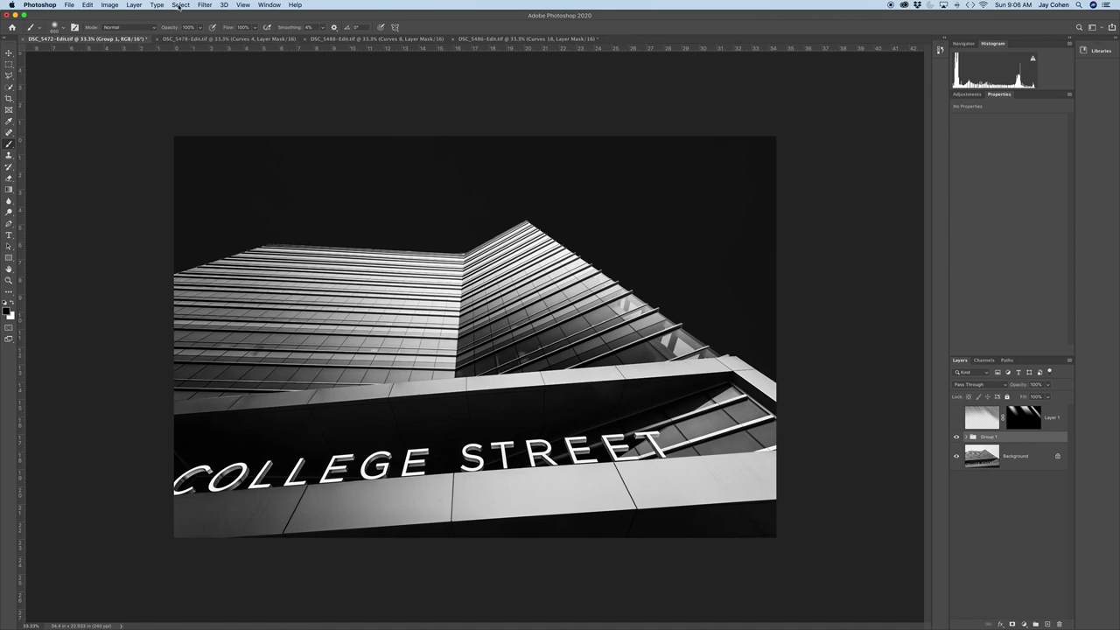
pyautogui.click(181, 5)
pyautogui.click(200, 193)
pyautogui.click(838, 280)
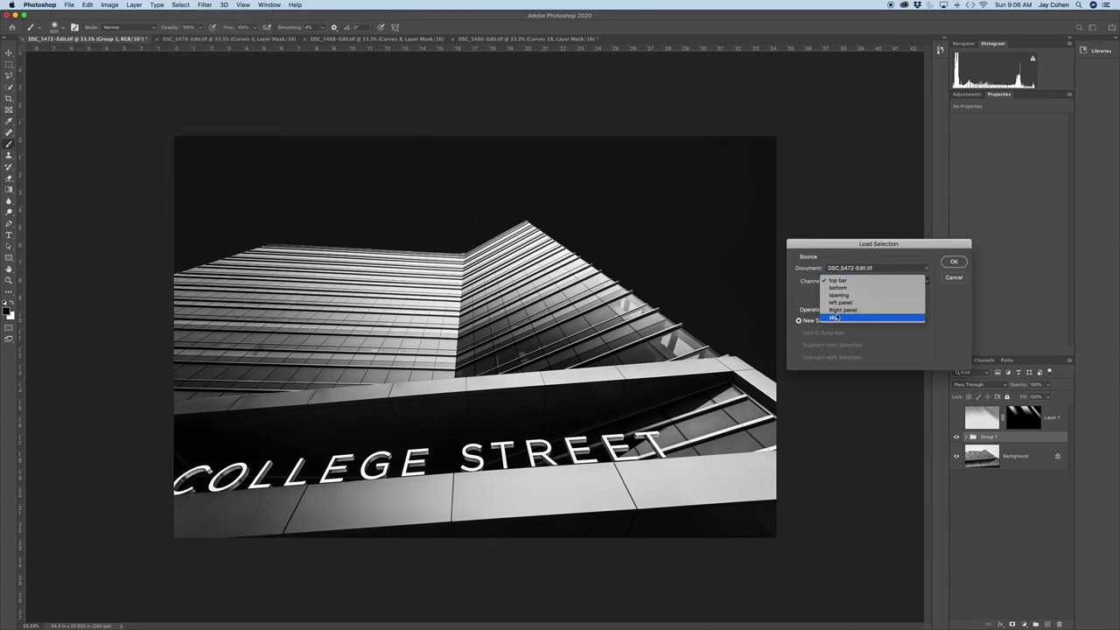
pyautogui.click(835, 318)
pyautogui.click(952, 263)
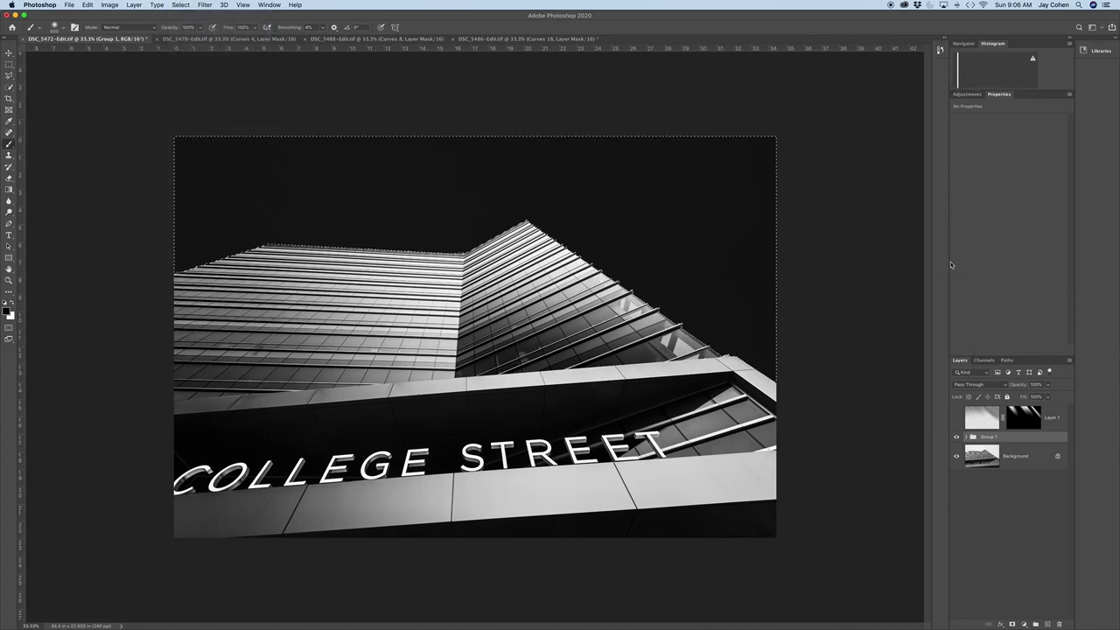
pyautogui.click(1048, 624)
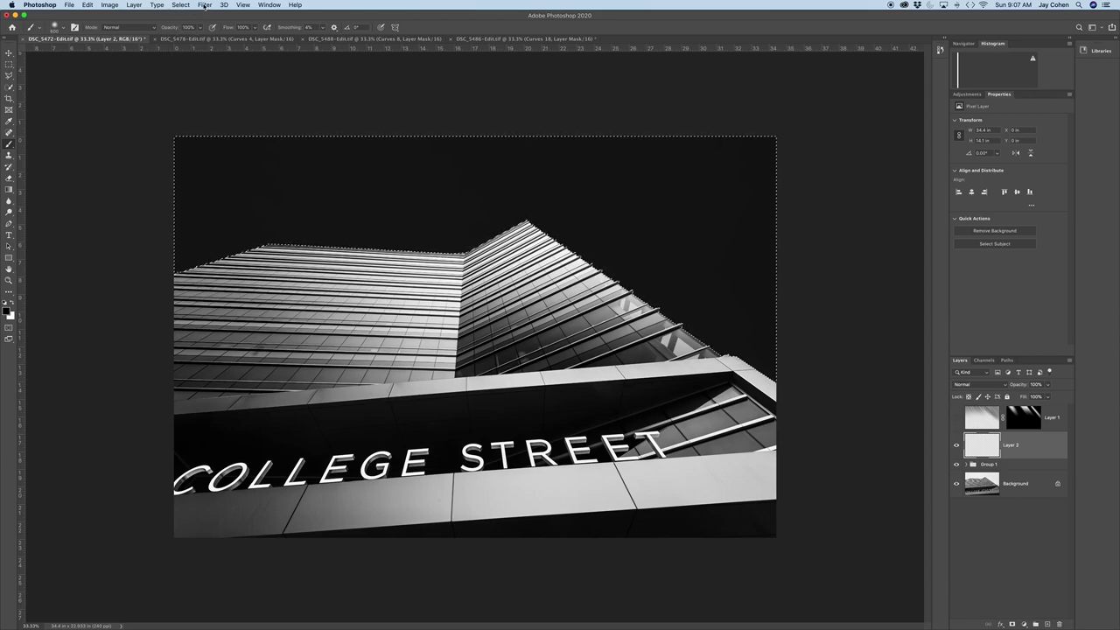
# Render grey clouds into the sky selection on Layer 2, then make the selection a layer mask.
pyautogui.click(205, 6)
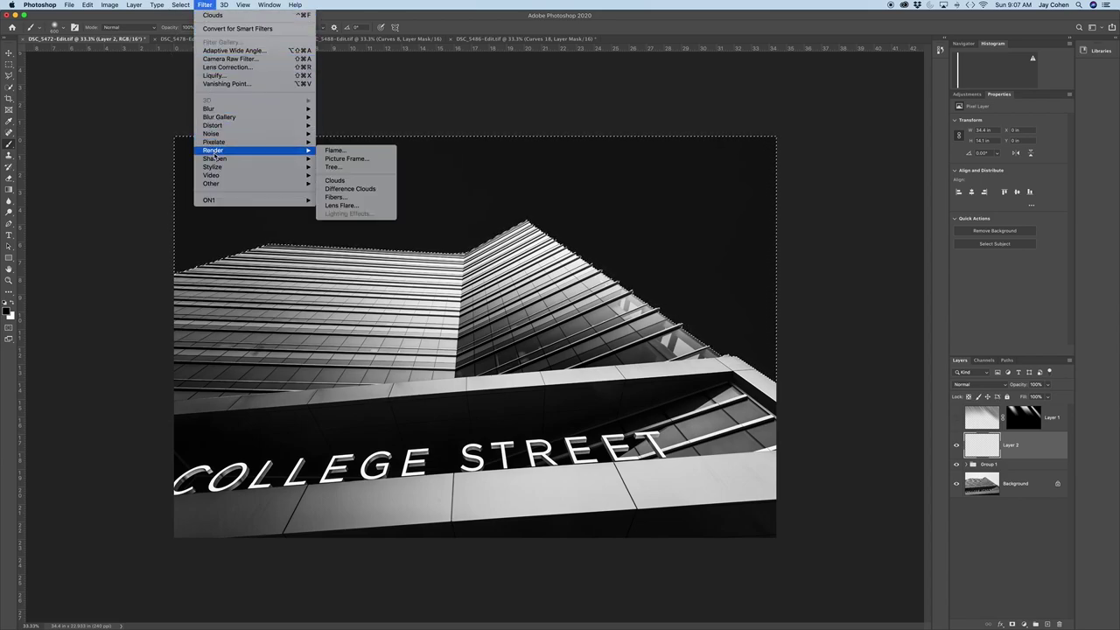
pyautogui.click(345, 182)
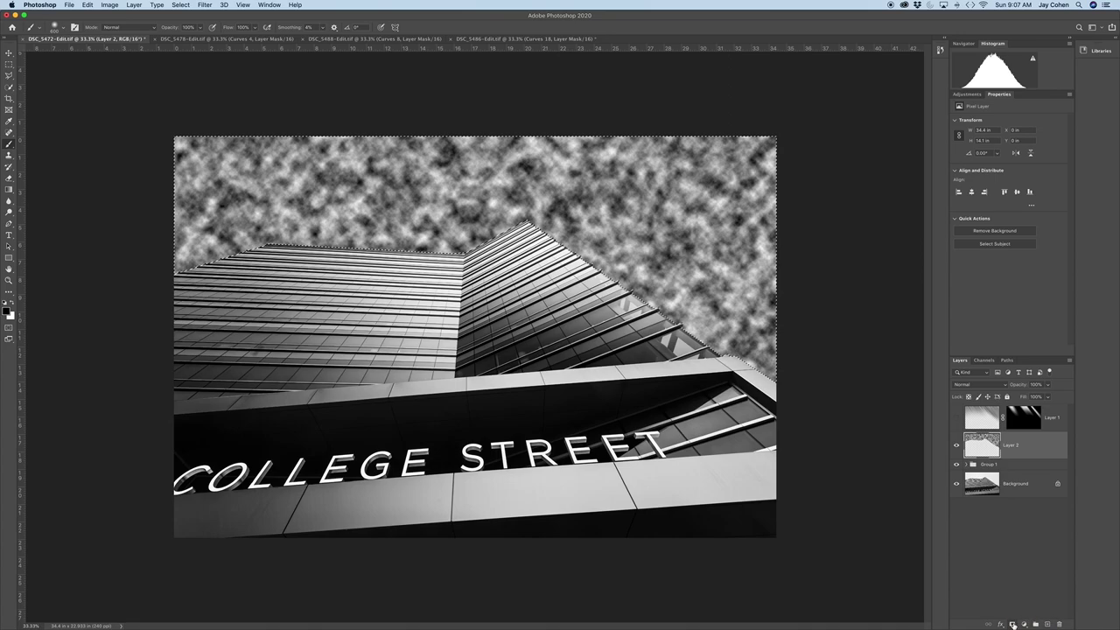
pyautogui.click(1012, 623)
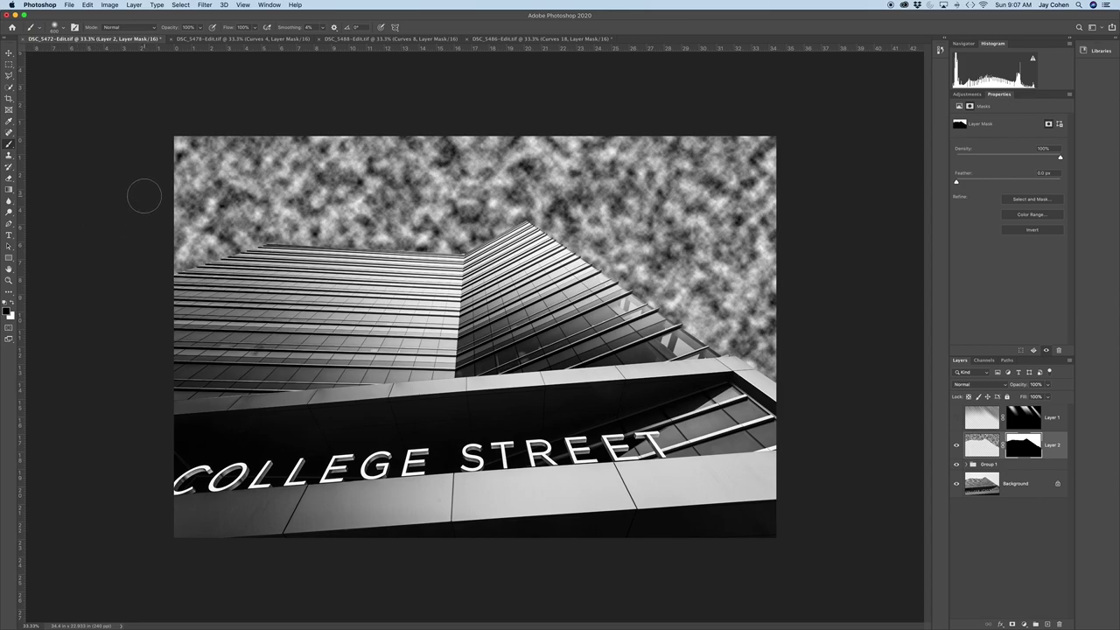
# Paint black on Layer 2's mask with an enlarging soft brush to erase diagonal cloud bands.
pyautogui.moveTo(144, 196)
pyautogui.mouseDown()
pyautogui.moveTo(182, 271)
pyautogui.moveTo(170, 185)
pyautogui.moveTo(197, 266)
pyautogui.moveTo(169, 144)
pyautogui.moveTo(208, 245)
pyautogui.mouseUp()
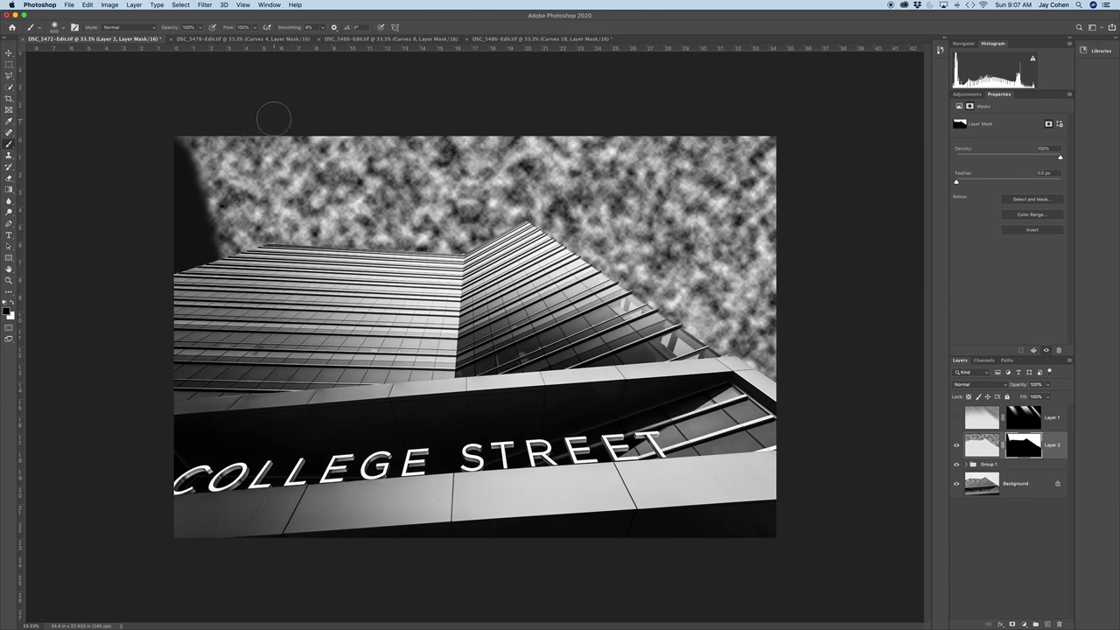
pyautogui.press(']')
pyautogui.press(']')
pyautogui.press(']')
pyautogui.press(']')
pyautogui.moveTo(319, 122)
pyautogui.mouseDown()
pyautogui.moveTo(359, 226)
pyautogui.moveTo(323, 132)
pyautogui.moveTo(377, 238)
pyautogui.moveTo(315, 101)
pyautogui.moveTo(362, 224)
pyautogui.moveTo(328, 132)
pyautogui.moveTo(354, 175)
pyautogui.mouseUp()
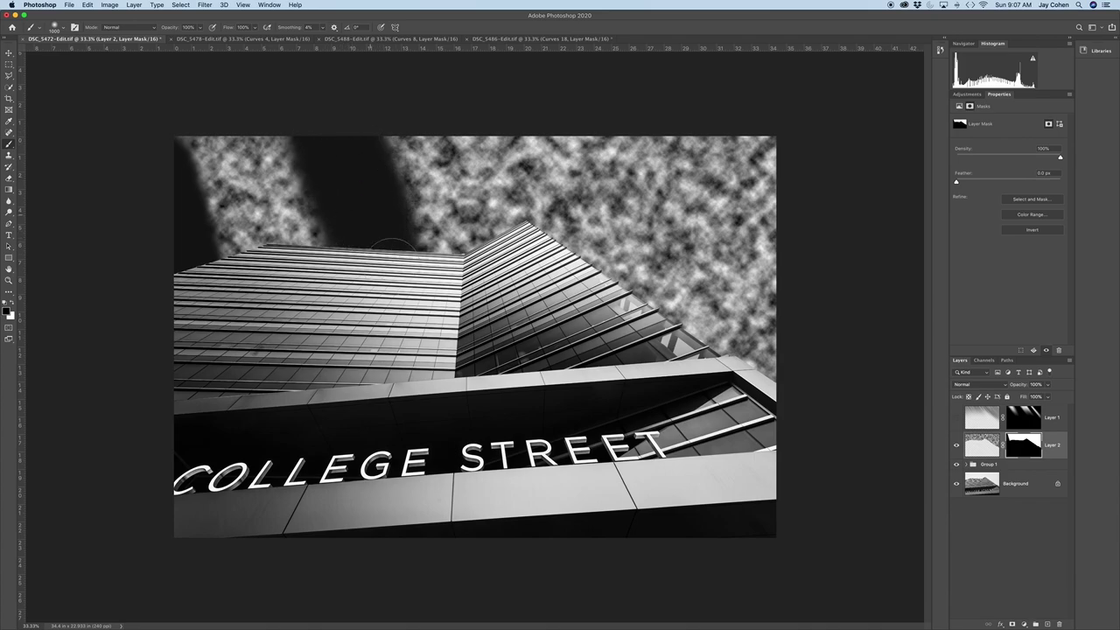
pyautogui.click(393, 262)
pyautogui.moveTo(499, 131); pyautogui.dragTo(514, 226)
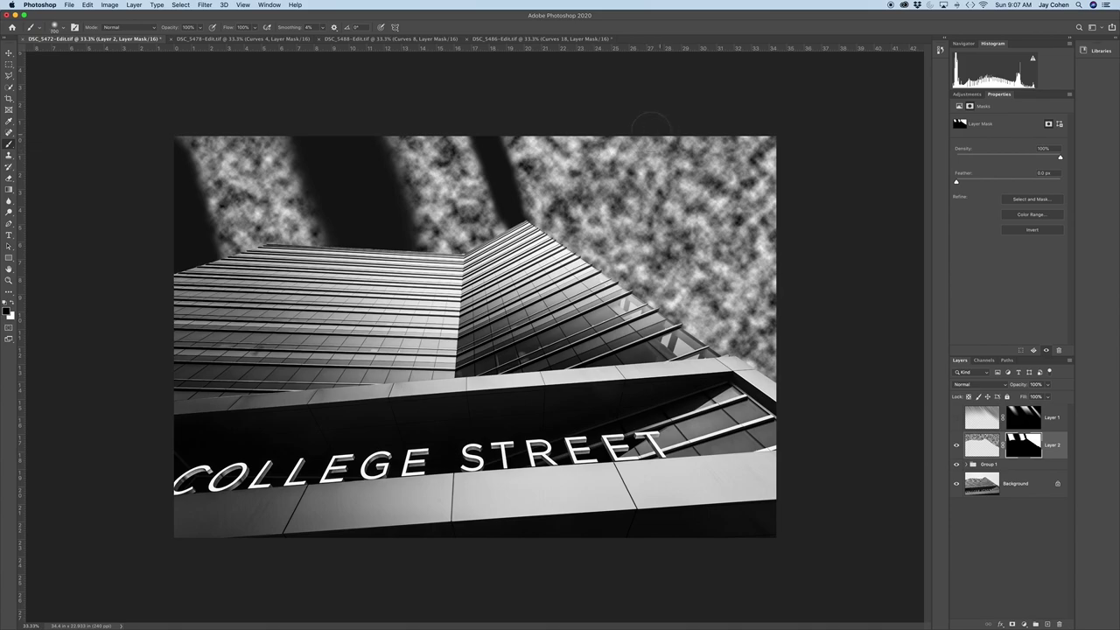
pyautogui.press(']')
pyautogui.press(']')
pyautogui.press(']')
pyautogui.press(']')
pyautogui.moveTo(625, 122)
pyautogui.mouseDown()
pyautogui.moveTo(677, 281)
pyautogui.moveTo(656, 136)
pyautogui.moveTo(738, 386)
pyautogui.moveTo(732, 351)
pyautogui.moveTo(802, 393)
pyautogui.moveTo(742, 361)
pyautogui.moveTo(756, 379)
pyautogui.moveTo(724, 338)
pyautogui.moveTo(699, 335)
pyautogui.moveTo(737, 349)
pyautogui.moveTo(781, 330)
pyautogui.moveTo(724, 338)
pyautogui.moveTo(628, 289)
pyautogui.moveTo(582, 248)
pyautogui.moveTo(610, 255)
pyautogui.moveTo(590, 240)
pyautogui.moveTo(525, 220)
pyautogui.moveTo(480, 217)
pyautogui.moveTo(491, 241)
pyautogui.moveTo(442, 256)
pyautogui.moveTo(521, 231)
pyautogui.moveTo(616, 248)
pyautogui.moveTo(342, 254)
pyautogui.moveTo(330, 236)
pyautogui.moveTo(224, 253)
pyautogui.moveTo(325, 236)
pyautogui.moveTo(311, 229)
pyautogui.moveTo(293, 235)
pyautogui.moveTo(312, 244)
pyautogui.moveTo(208, 252)
pyautogui.mouseUp()
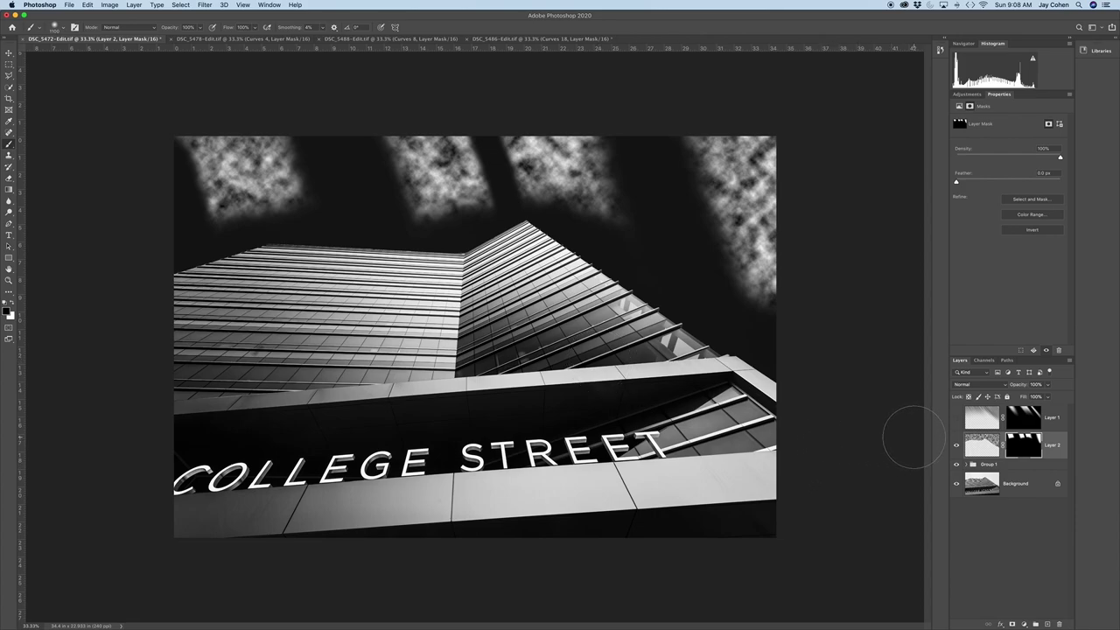
# Preview a Motion Blur on Layer 2's cloud pixels at angle -61 and distance 2000 pixels.
pyautogui.click(984, 446)
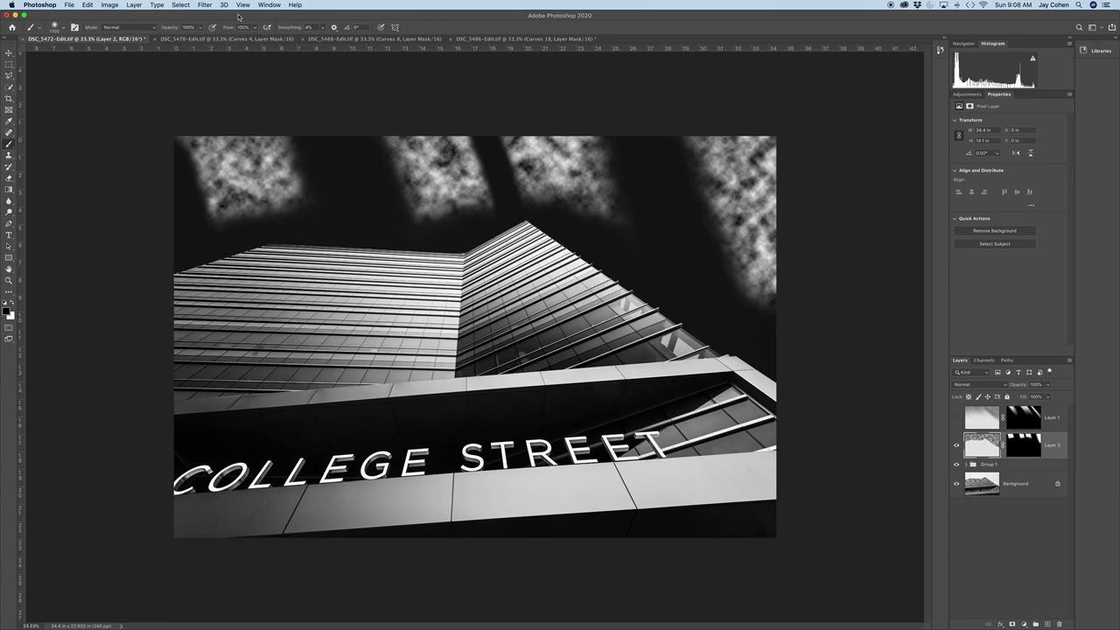
pyautogui.click(204, 5)
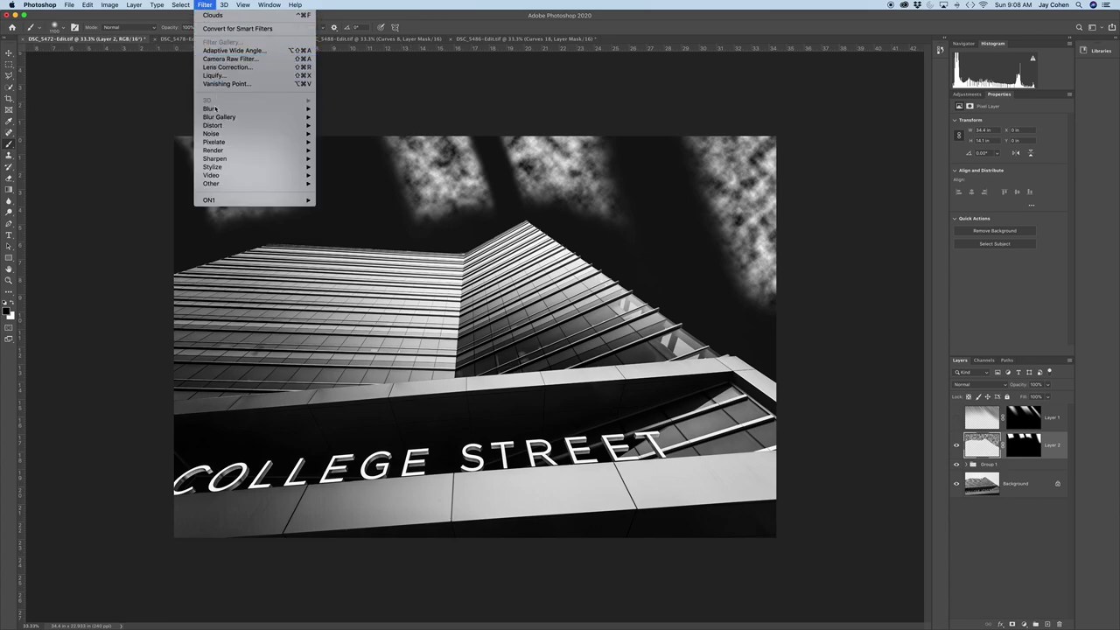
pyautogui.moveTo(216, 108)
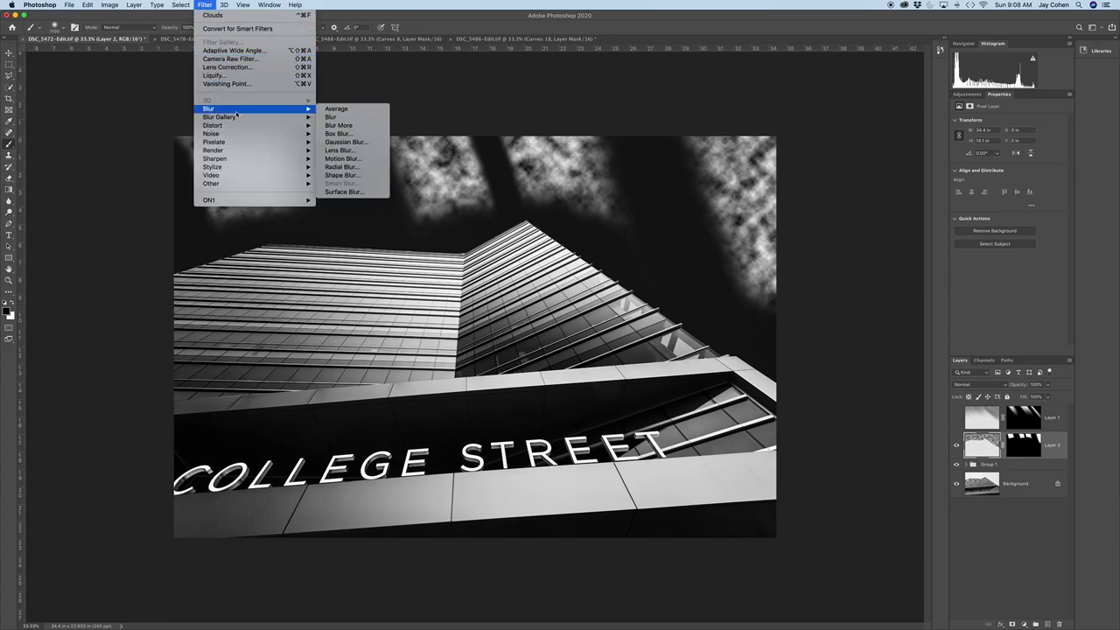
pyautogui.click(341, 158)
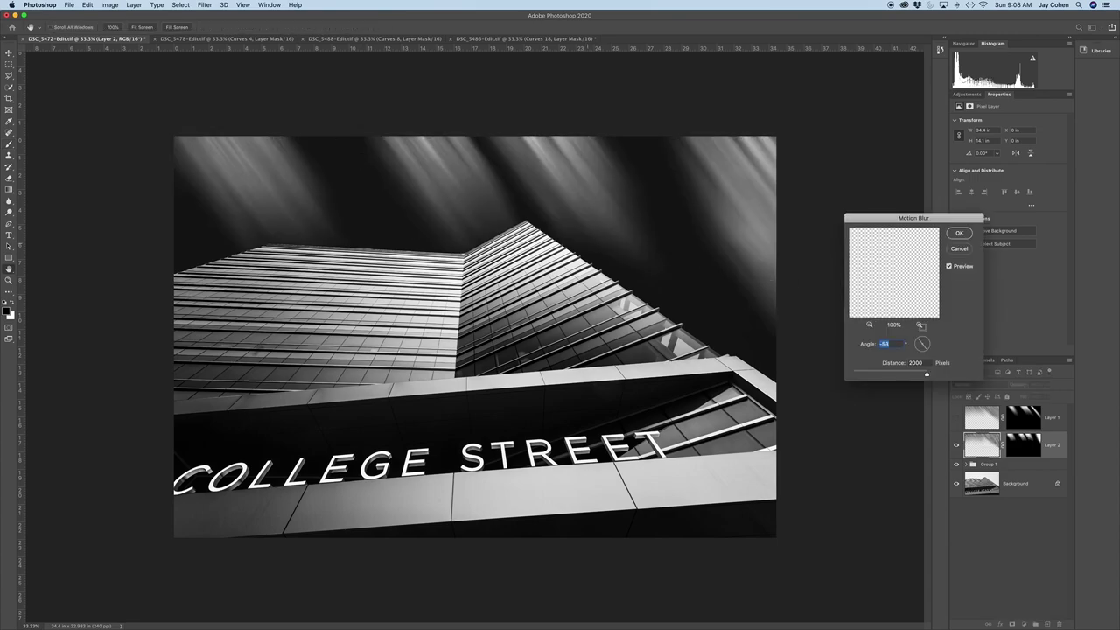
pyautogui.click(921, 348)
pyautogui.moveTo(922, 349); pyautogui.dragTo(918, 350)
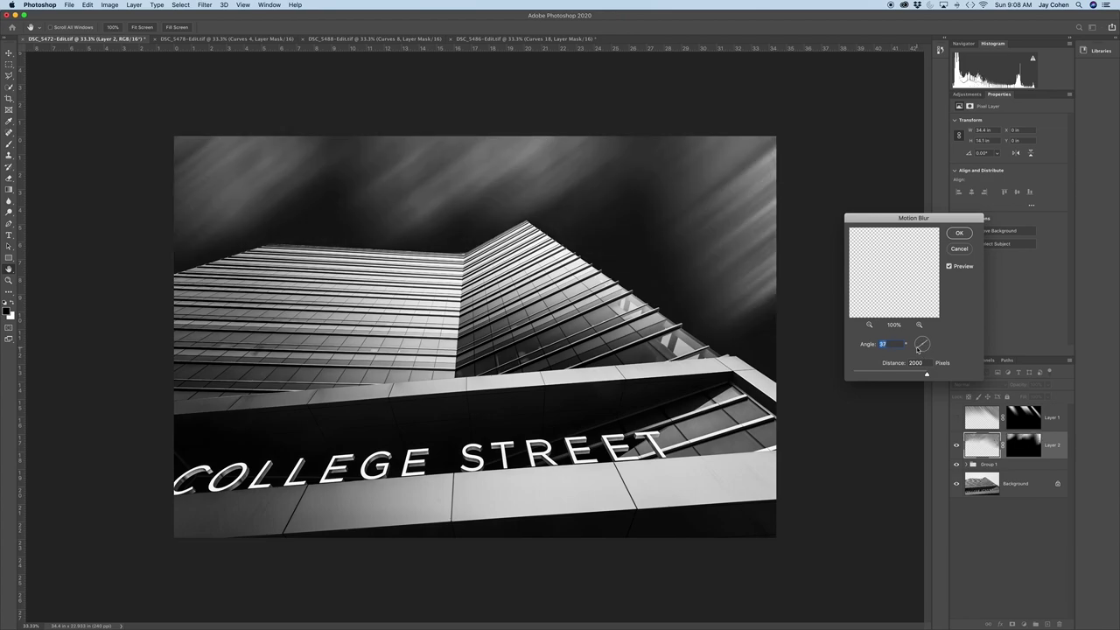
pyautogui.moveTo(918, 349); pyautogui.dragTo(927, 352)
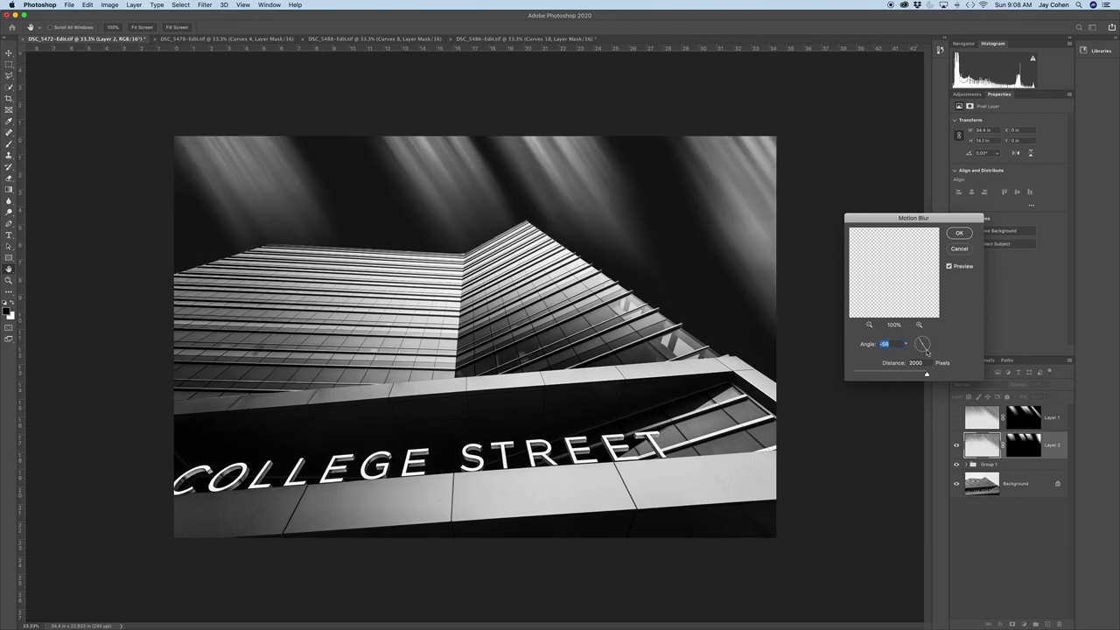
pyautogui.moveTo(927, 351)
pyautogui.mouseDown()
pyautogui.moveTo(917, 375)
pyautogui.moveTo(895, 375)
pyautogui.mouseUp()
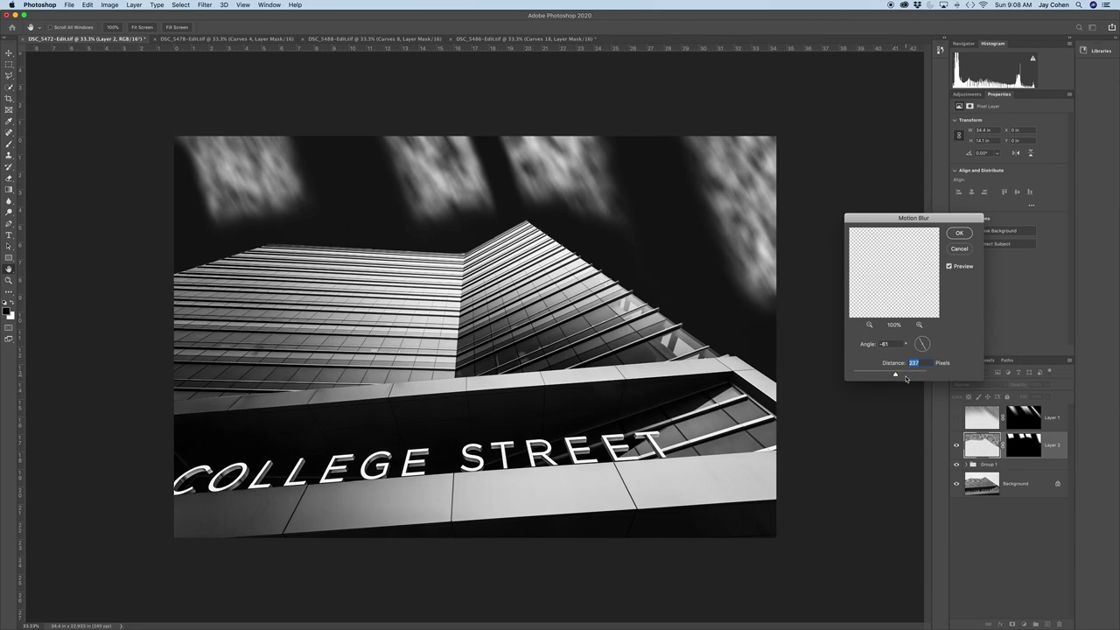
pyautogui.moveTo(895, 376); pyautogui.dragTo(927, 376)
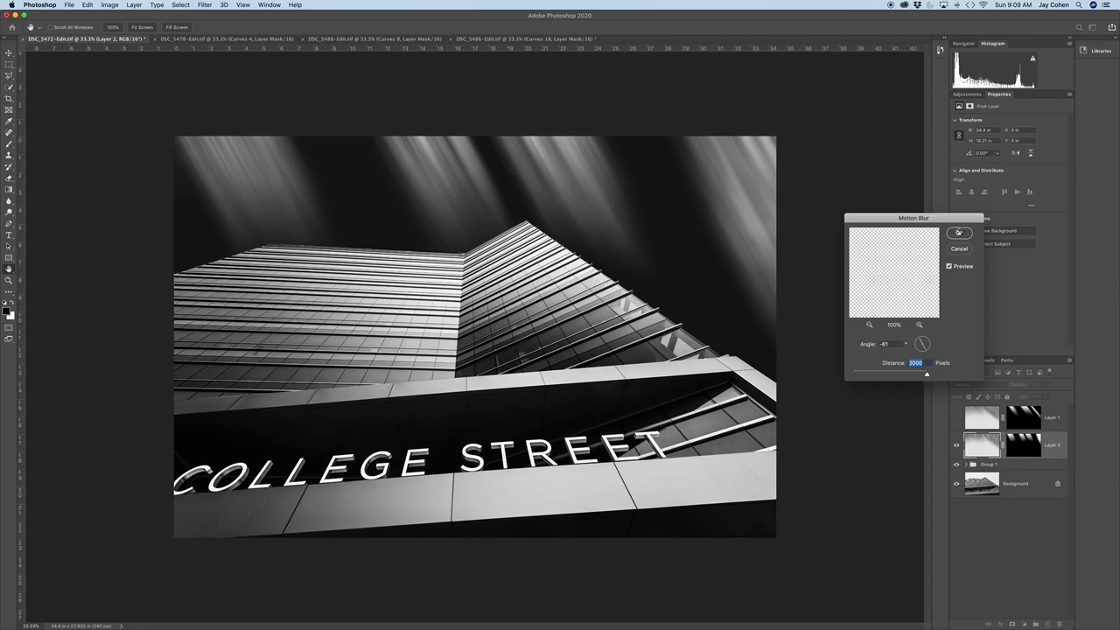
# Confirm the -61°, 2000-pixel Motion Blur and reapply it twice from the Filter menu.
pyautogui.click(960, 233)
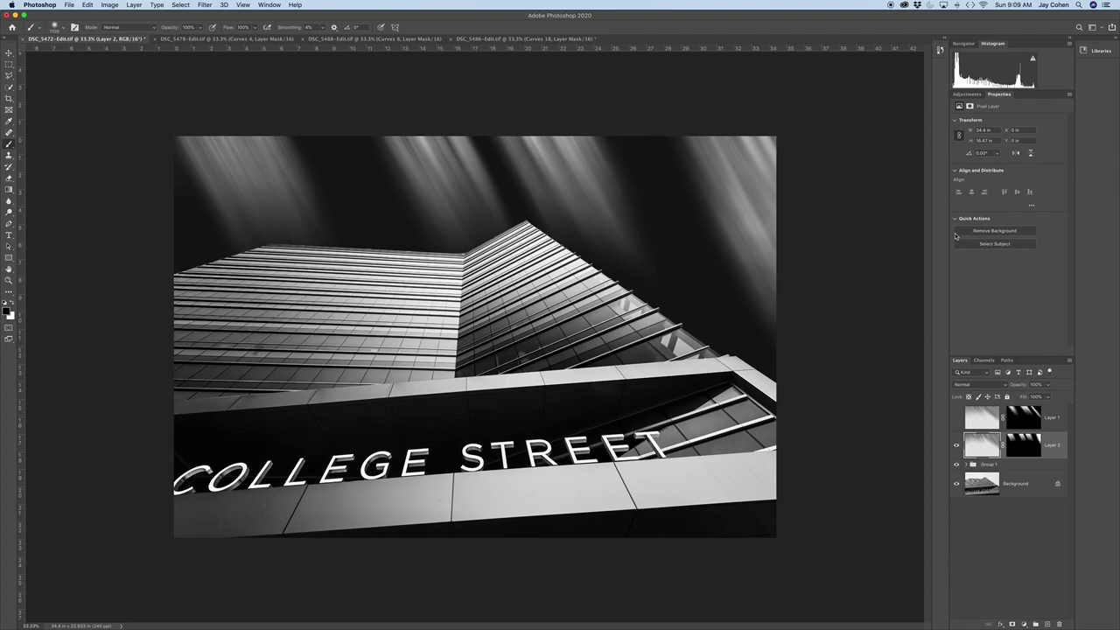
pyautogui.click(205, 5)
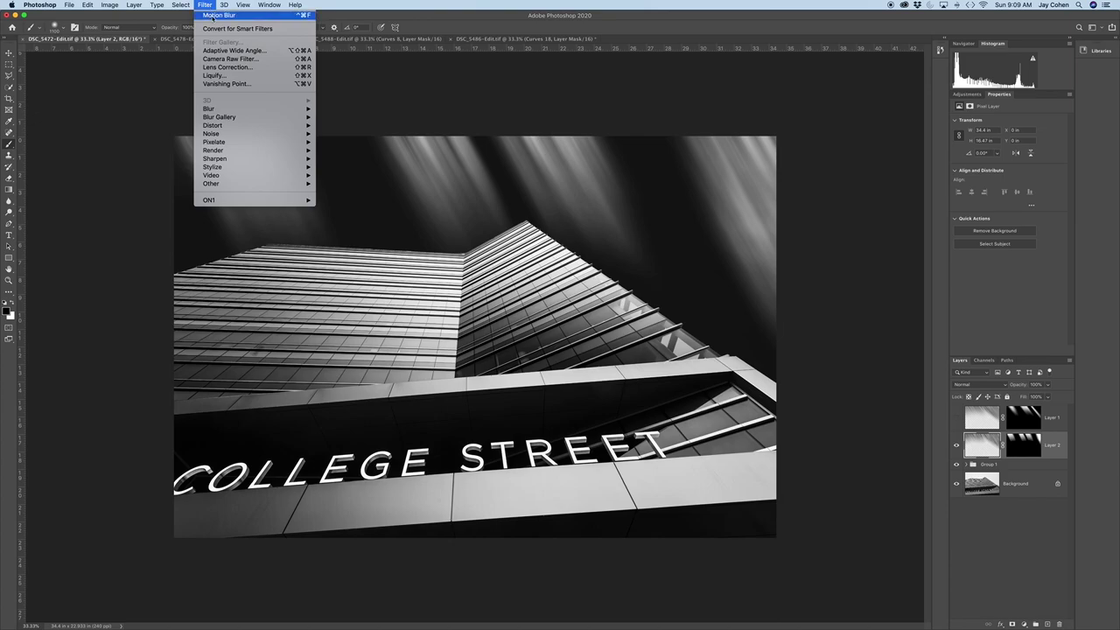
pyautogui.click(212, 15)
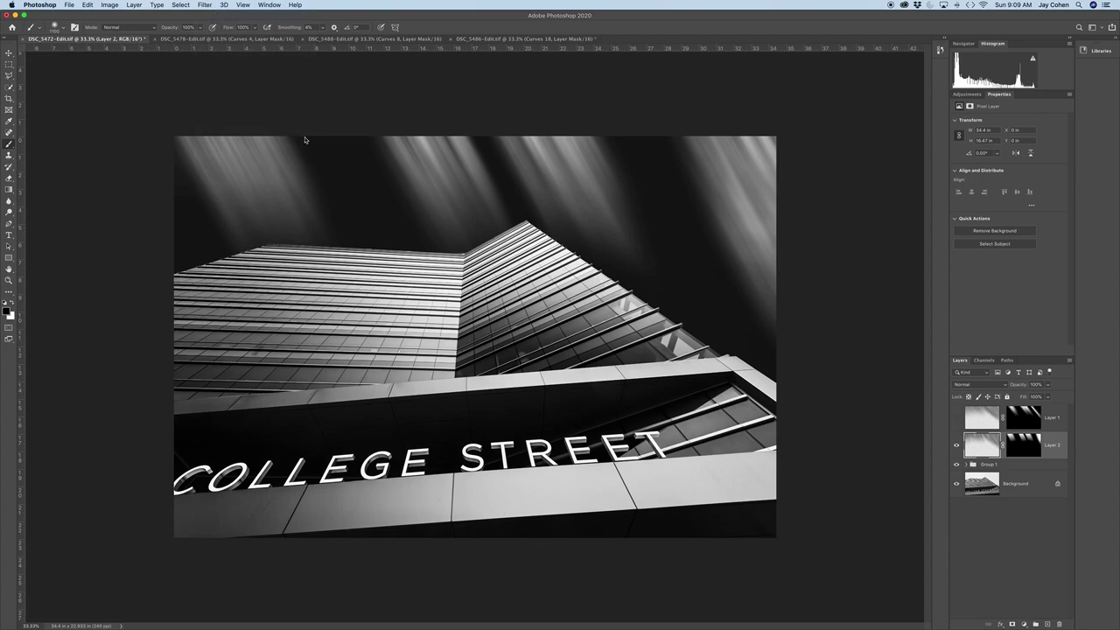
pyautogui.click(205, 6)
pyautogui.click(210, 16)
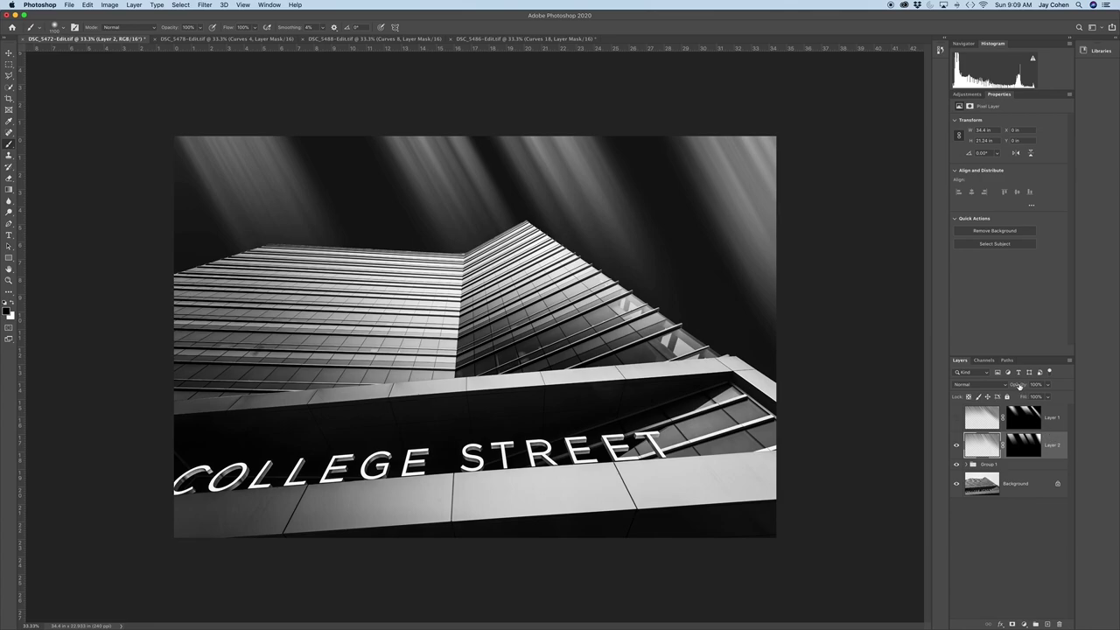
# Scrub Layer 2's Opacity down to 39% so the cloud streaks sit faintly in the sky.
pyautogui.moveTo(1019, 386); pyautogui.dragTo(989, 386)
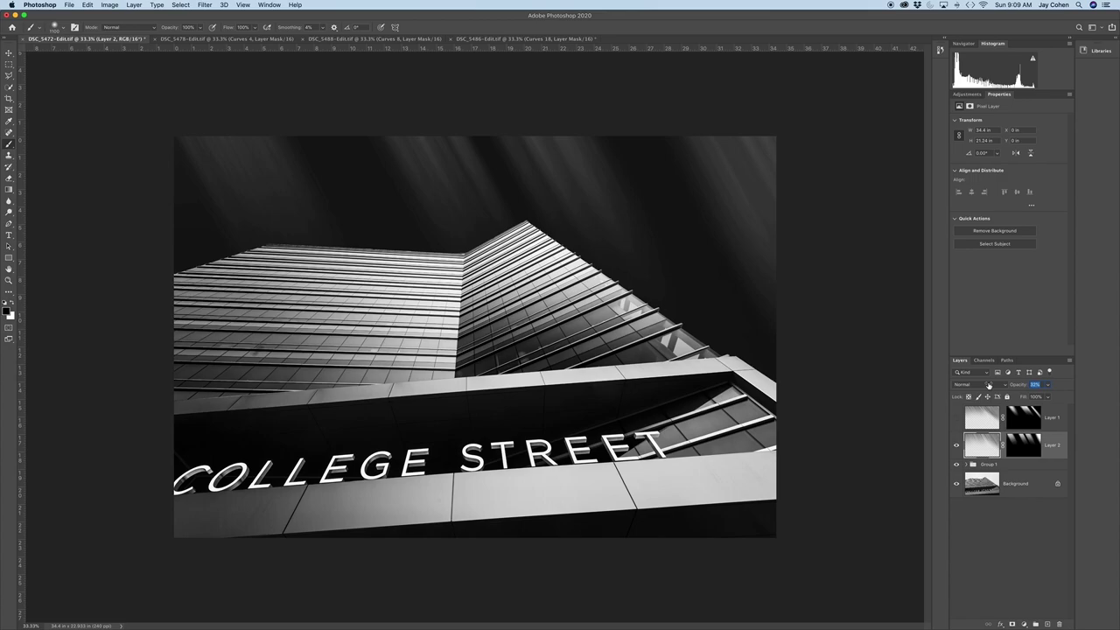
pyautogui.moveTo(989, 385); pyautogui.dragTo(991, 386)
pyautogui.moveTo(992, 385); pyautogui.dragTo(996, 385)
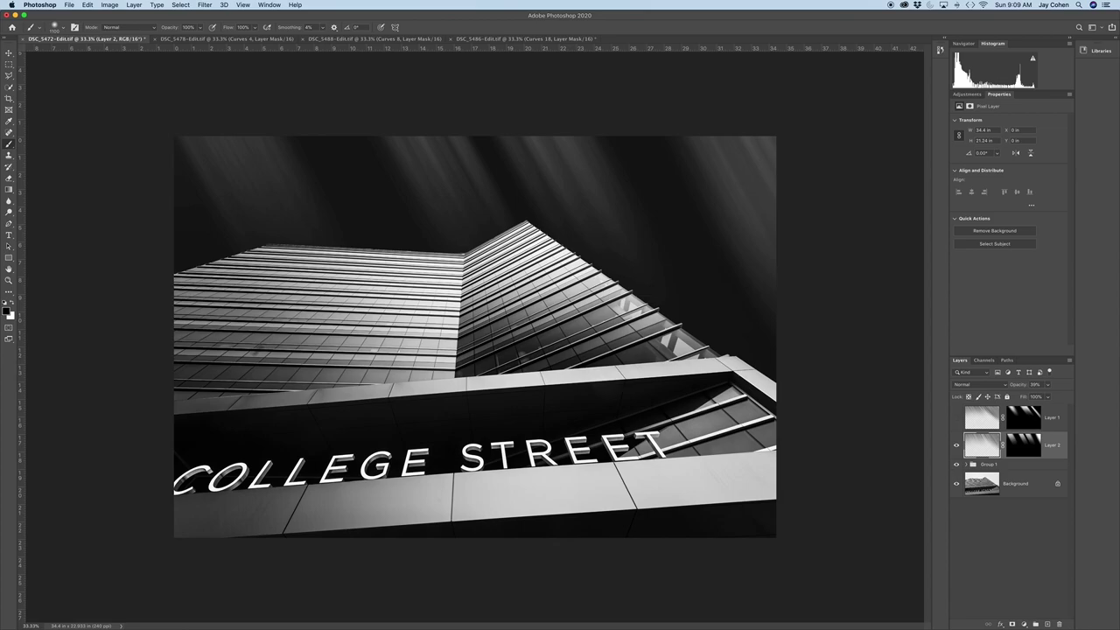